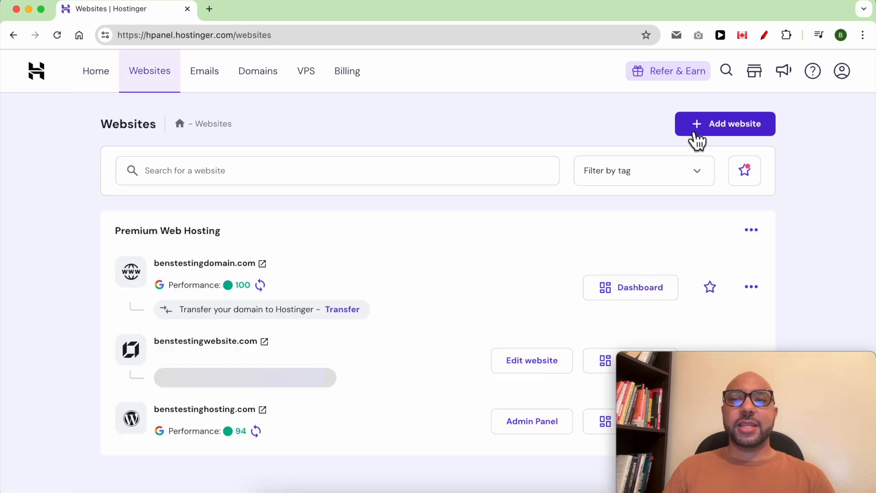
Add a new website with Hostinger Website Builder and start the AI site creation
{"action": "left_click", "coordinate": [735, 127]}
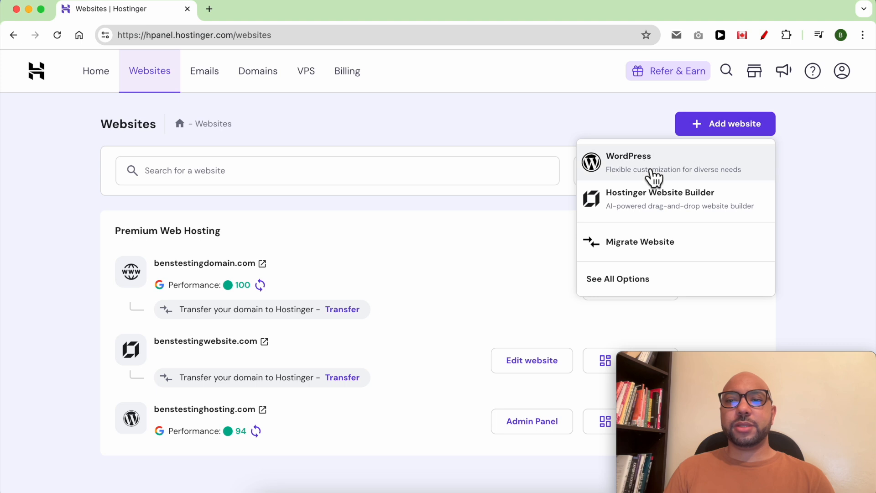
{"action": "left_click", "coordinate": [700, 201]}
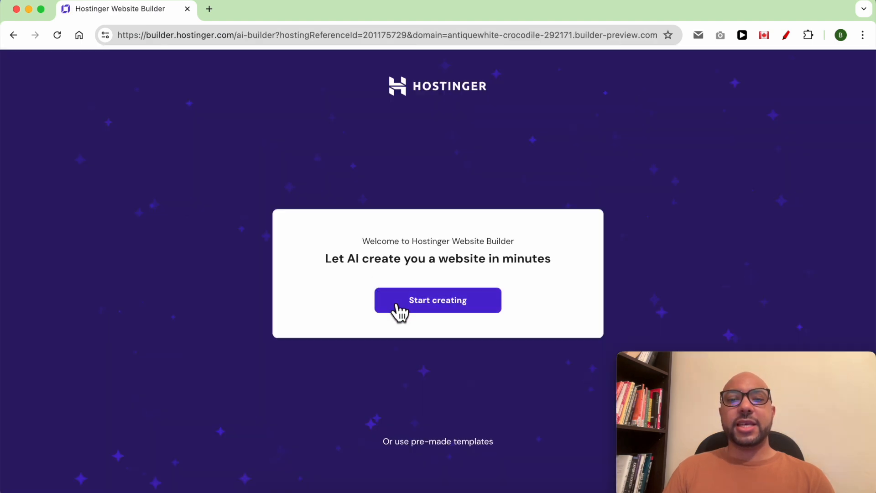
{"action": "left_click", "coordinate": [453, 306]}
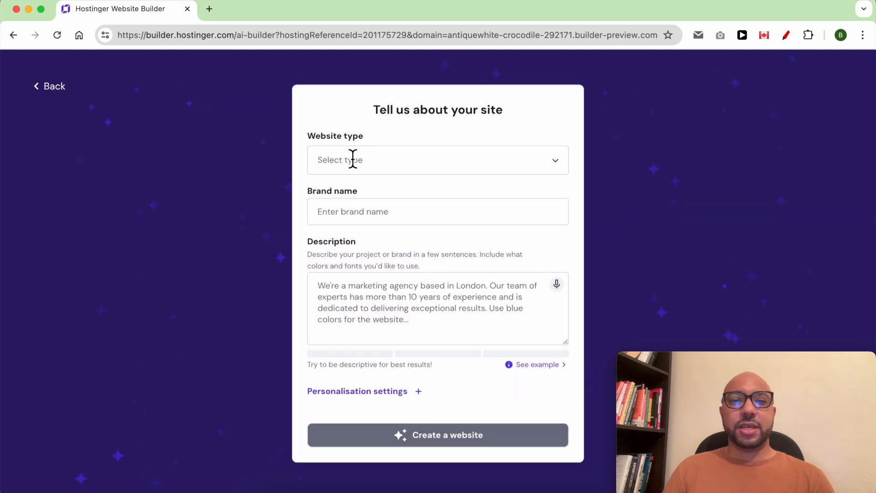
Set the website type to Online store and the brand name to Moroccan Goods
{"action": "left_click", "coordinate": [370, 160]}
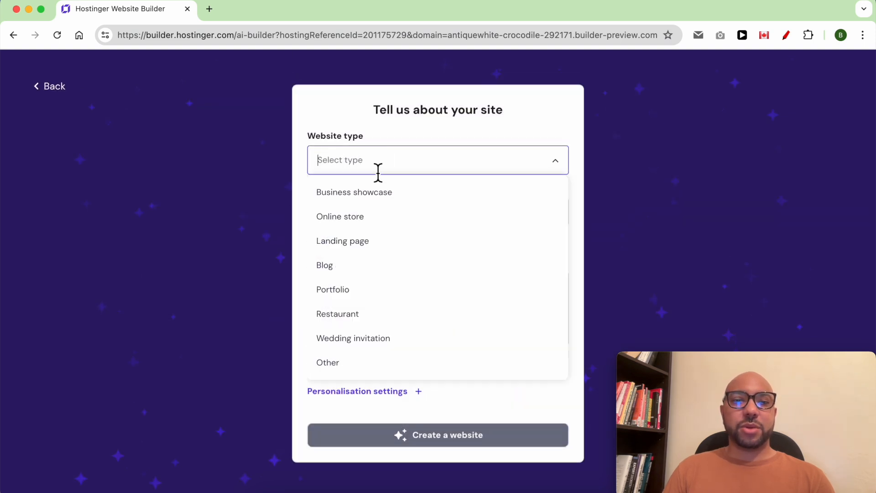
{"action": "left_click", "coordinate": [381, 217]}
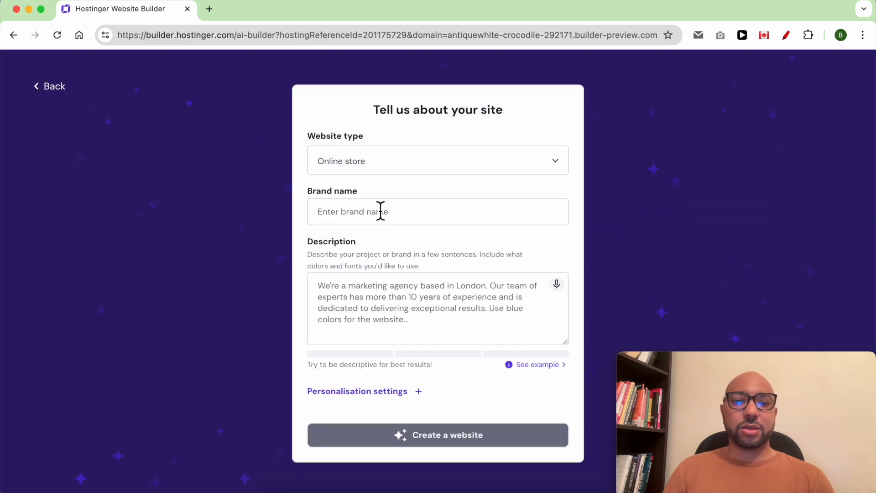
{"action": "left_click", "coordinate": [353, 218]}
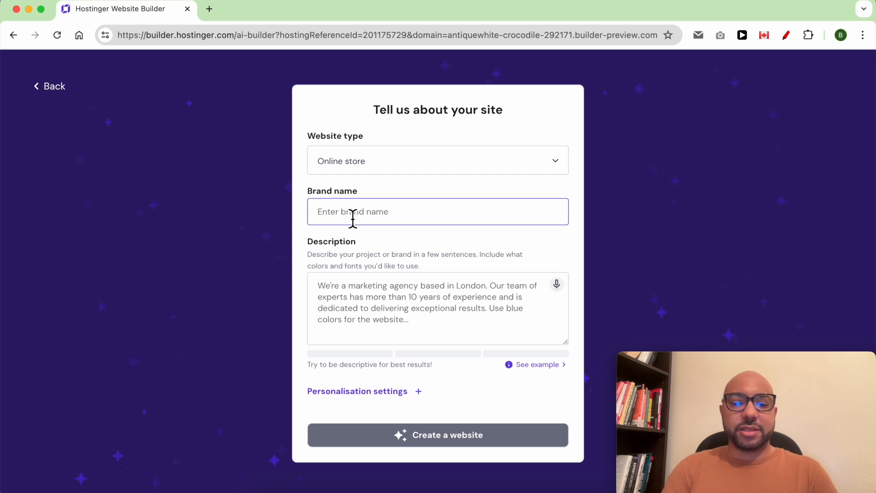
{"action": "type", "text": "Moroccan Goods"}
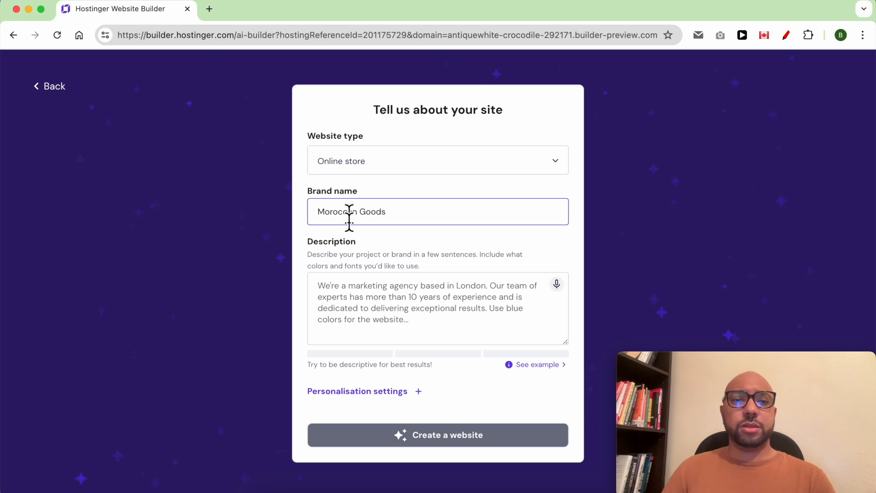
Switch to TextEdit and copy the entire brand brief about authentic Moroccan products for a US audience
{"action": "left_click", "coordinate": [353, 295]}
{"action": "left_click", "coordinate": [341, 482]}
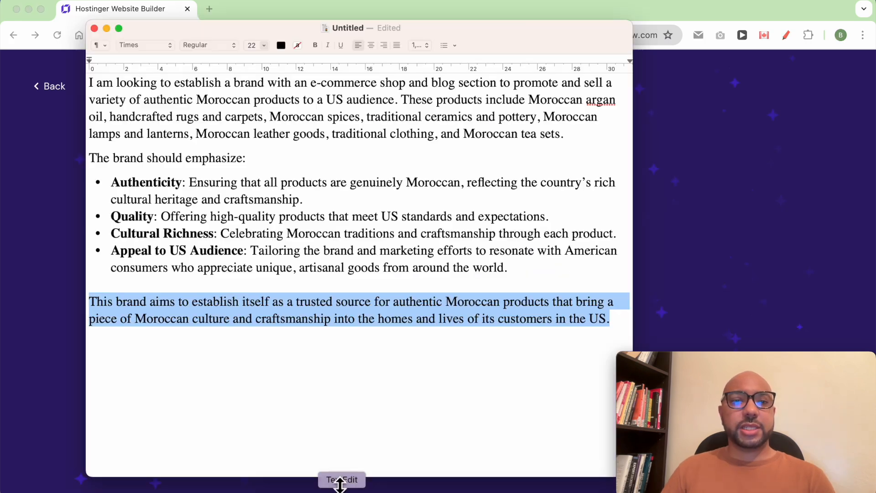
{"action": "left_click_drag", "start_coordinate": [215, 342], "coordinate": [81, 45]}
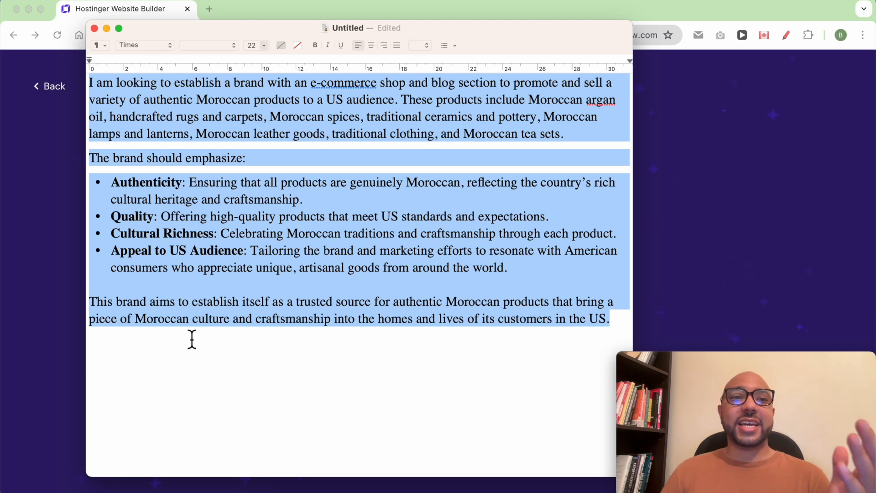
{"action": "right_click", "coordinate": [147, 150]}
{"action": "left_click", "coordinate": [146, 151]}
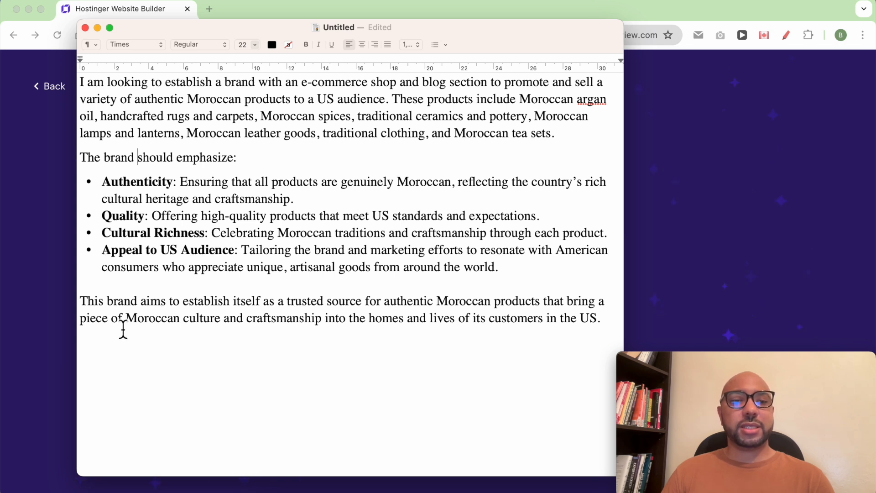
{"action": "key", "text": "super+a"}
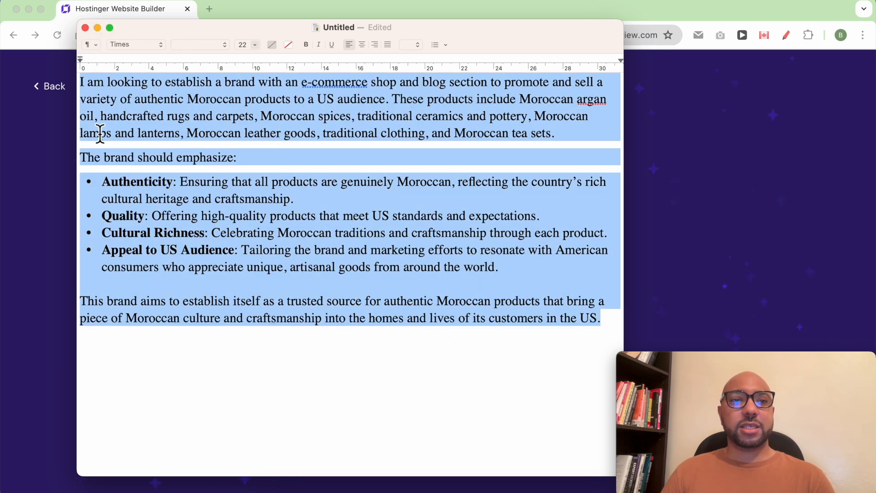
{"action": "right_click", "coordinate": [127, 118]}
{"action": "left_click", "coordinate": [142, 249]}
Return to the browser and paste the copied brand brief into the site description
{"action": "left_click", "coordinate": [626, 232]}
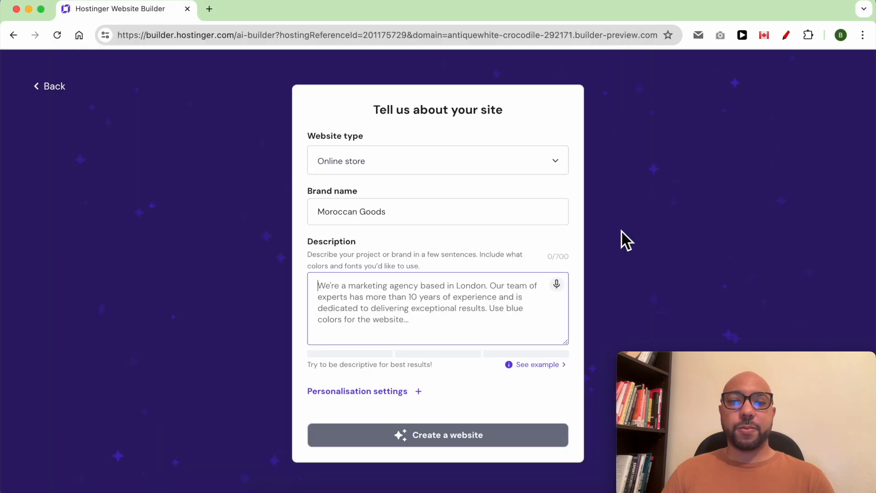
{"action": "right_click", "coordinate": [363, 301]}
{"action": "left_click", "coordinate": [379, 322]}
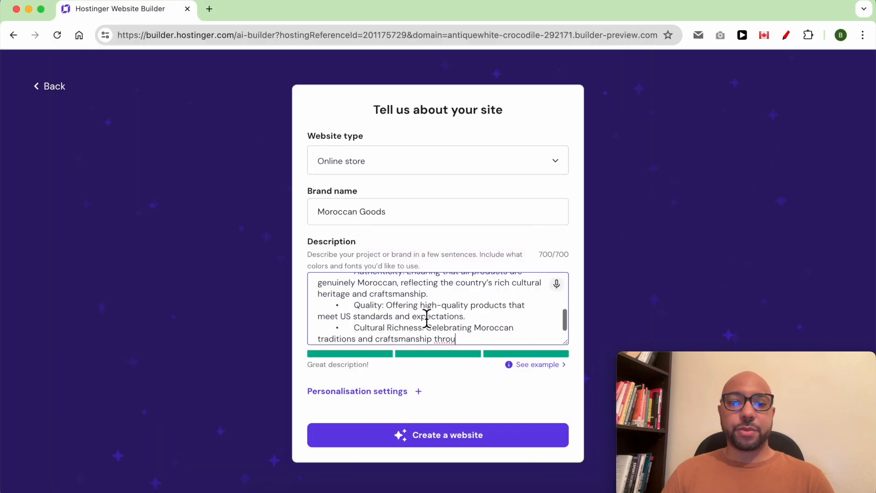
{"action": "left_click_drag", "start_coordinate": [309, 365], "coordinate": [363, 370]}
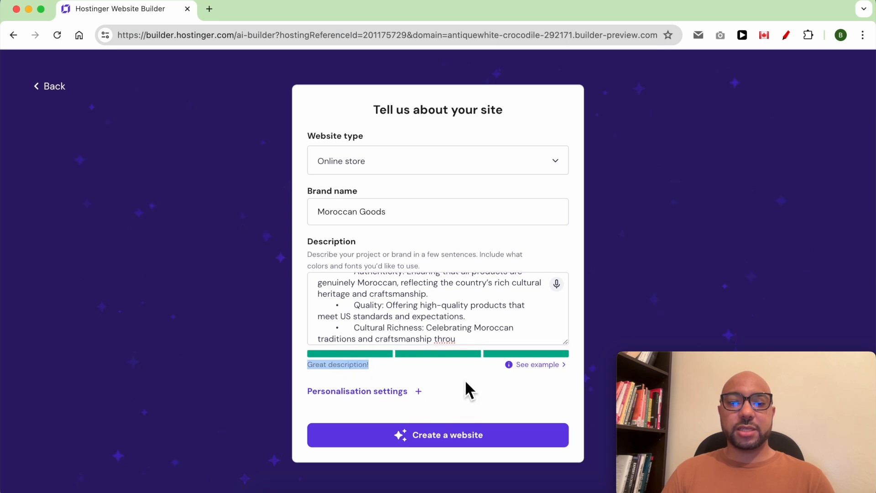
{"action": "left_click", "coordinate": [439, 379]}
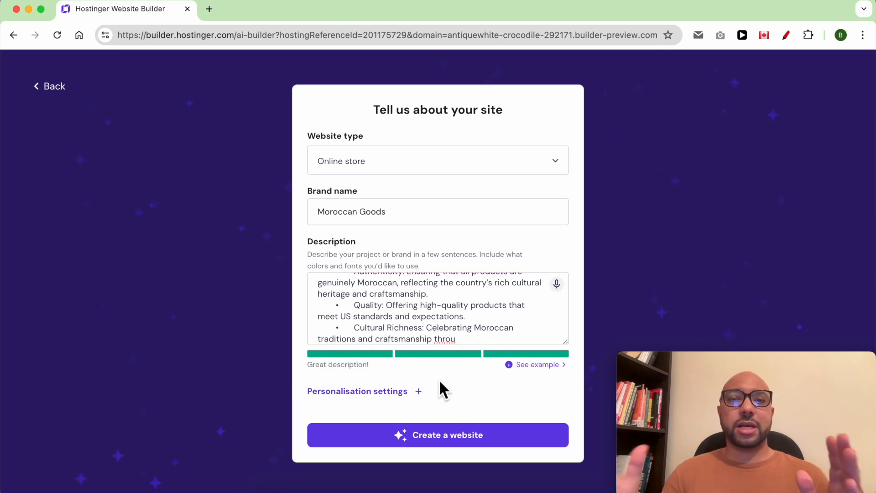
Keep the Surprise me color option in the personalisation settings and create the website
{"action": "left_click", "coordinate": [424, 390]}
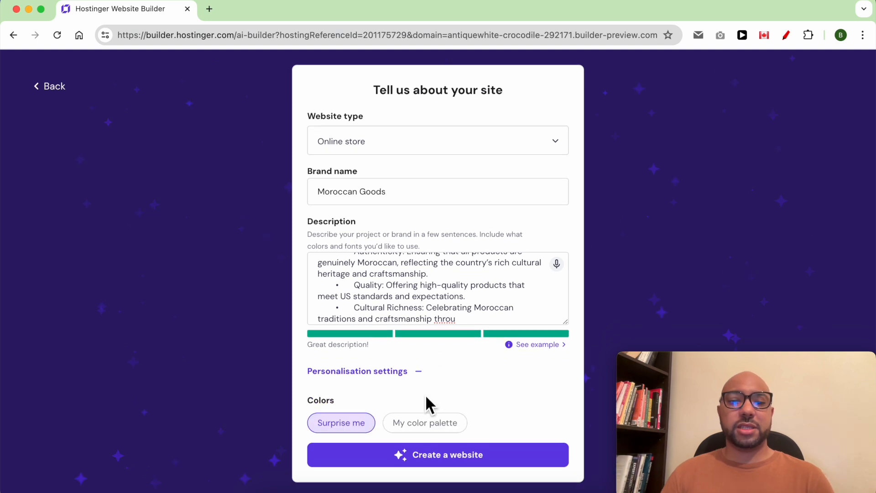
{"action": "left_click", "coordinate": [428, 428]}
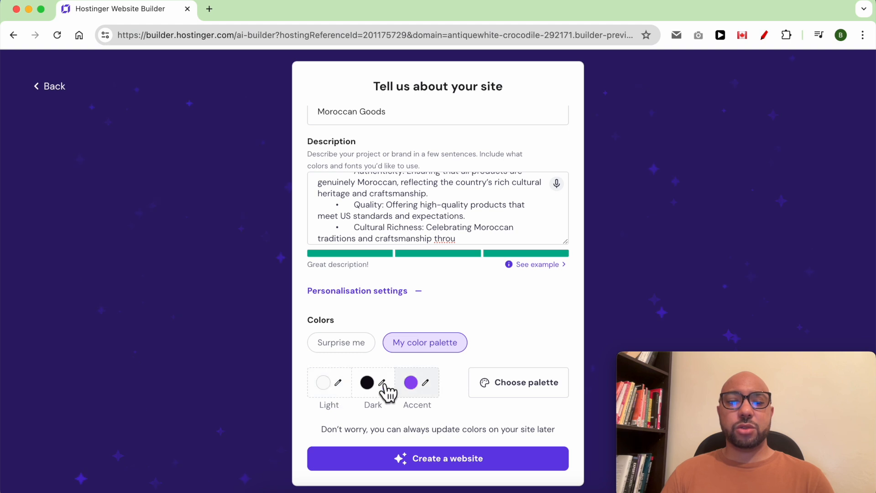
{"action": "left_click", "coordinate": [346, 344]}
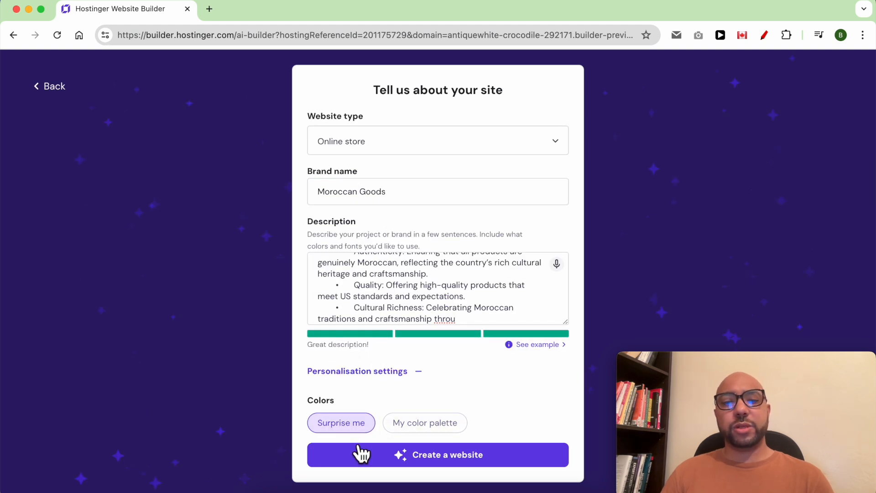
{"action": "left_click", "coordinate": [418, 460]}
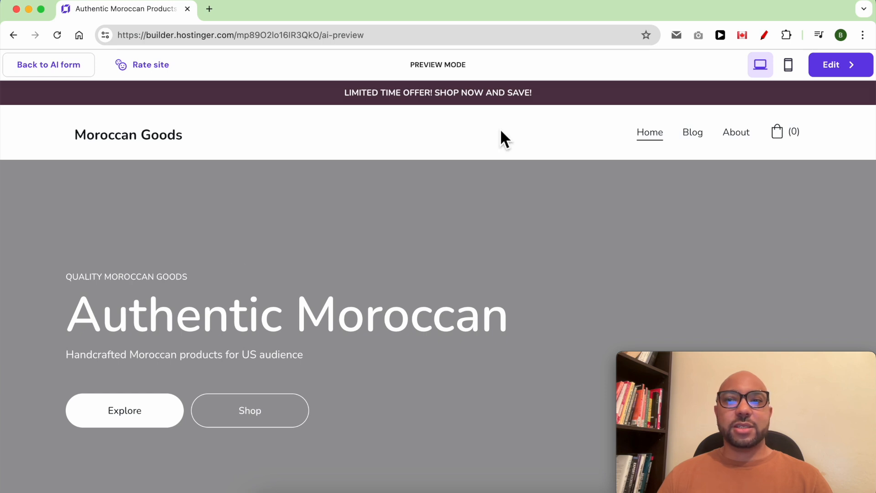
Review the upper part of the generated homepage, from the hero banner through the promotional cards to the products section
{"action": "left_click", "coordinate": [377, 211]}
{"action": "scroll", "coordinate": [121, 297], "scroll_direction": "down", "scroll_amount": 1}
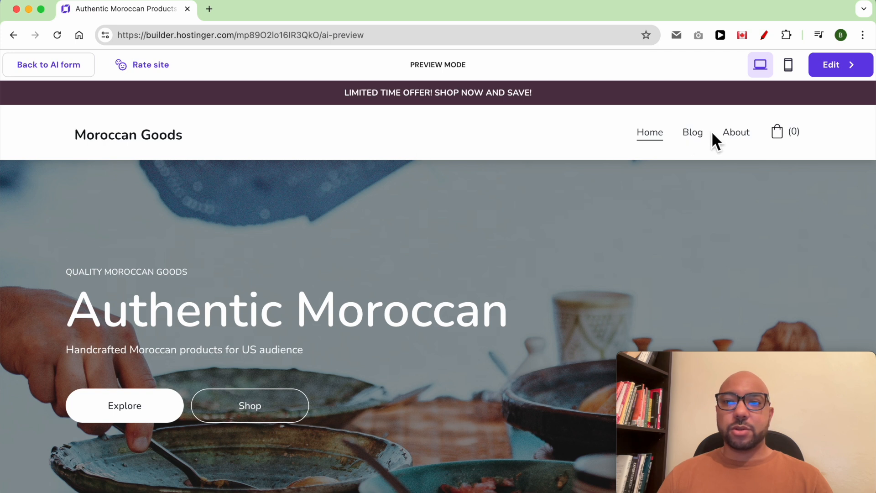
{"action": "scroll", "coordinate": [246, 318], "scroll_direction": "down", "scroll_amount": 5}
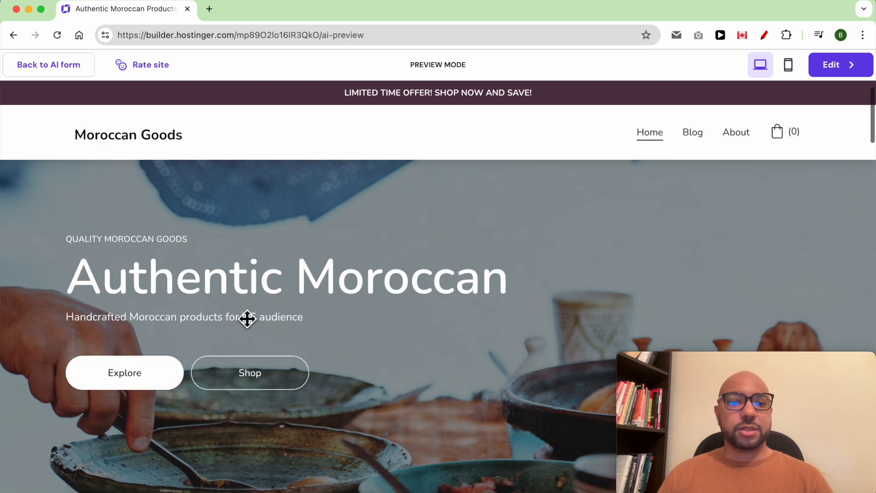
{"action": "scroll", "coordinate": [265, 292], "scroll_direction": "down", "scroll_amount": 2}
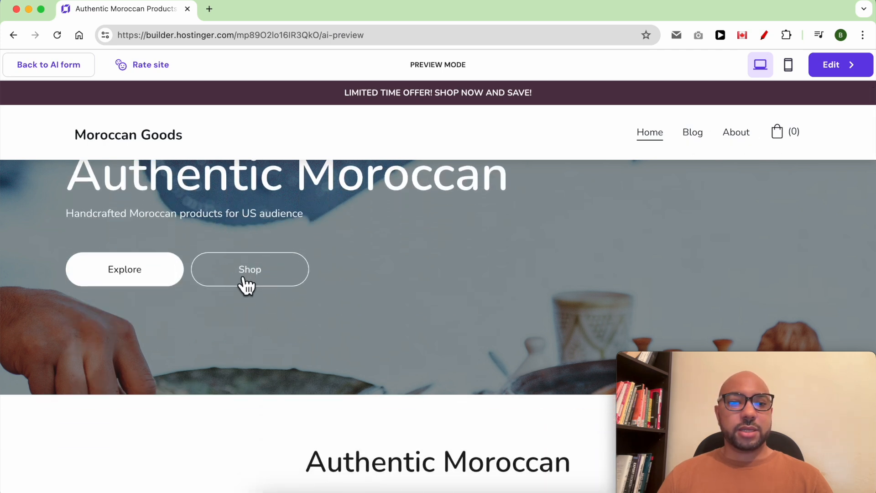
{"action": "scroll", "coordinate": [266, 279], "scroll_direction": "down", "scroll_amount": 1}
{"action": "scroll", "coordinate": [437, 250], "scroll_direction": "down", "scroll_amount": 6}
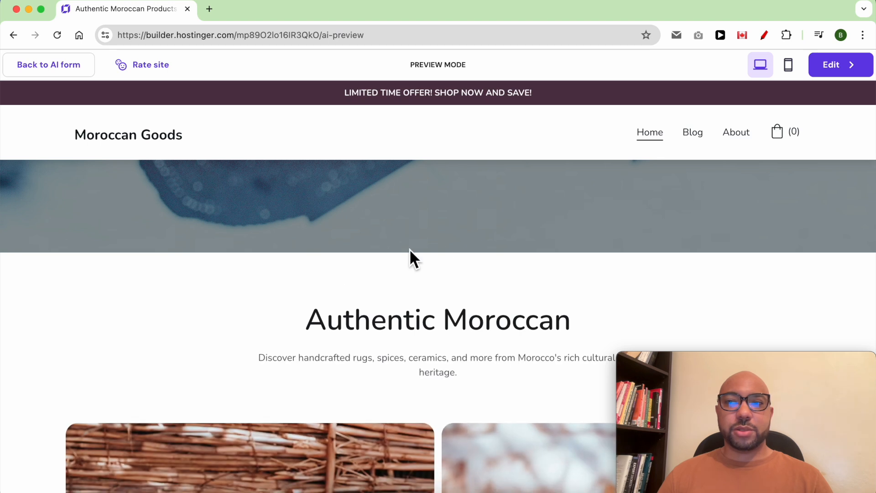
{"action": "scroll", "coordinate": [383, 258], "scroll_direction": "down", "scroll_amount": 5}
{"action": "scroll", "coordinate": [373, 256], "scroll_direction": "down", "scroll_amount": 5}
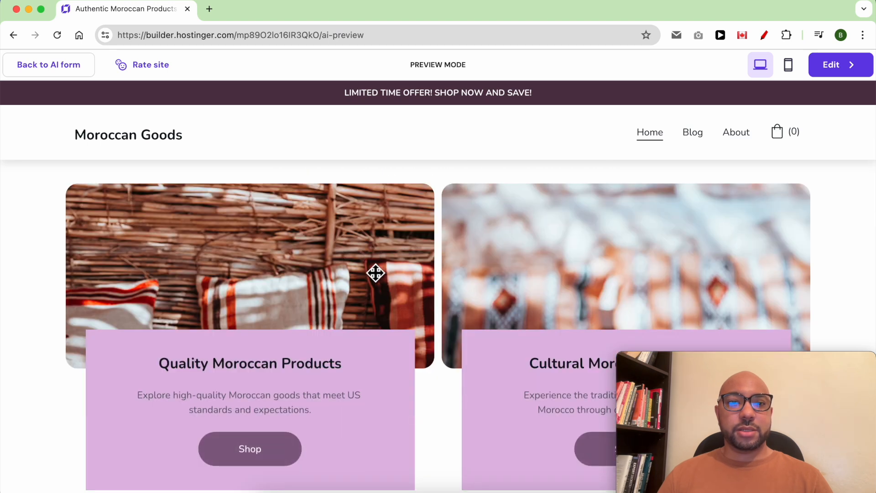
{"action": "scroll", "coordinate": [375, 272], "scroll_direction": "down", "scroll_amount": 1}
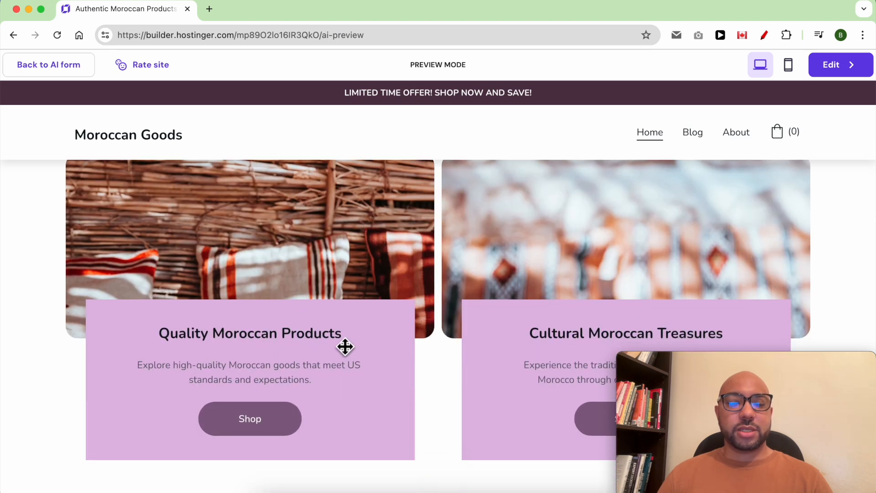
{"action": "scroll", "coordinate": [411, 333], "scroll_direction": "down", "scroll_amount": 4}
{"action": "scroll", "coordinate": [403, 289], "scroll_direction": "down", "scroll_amount": 12}
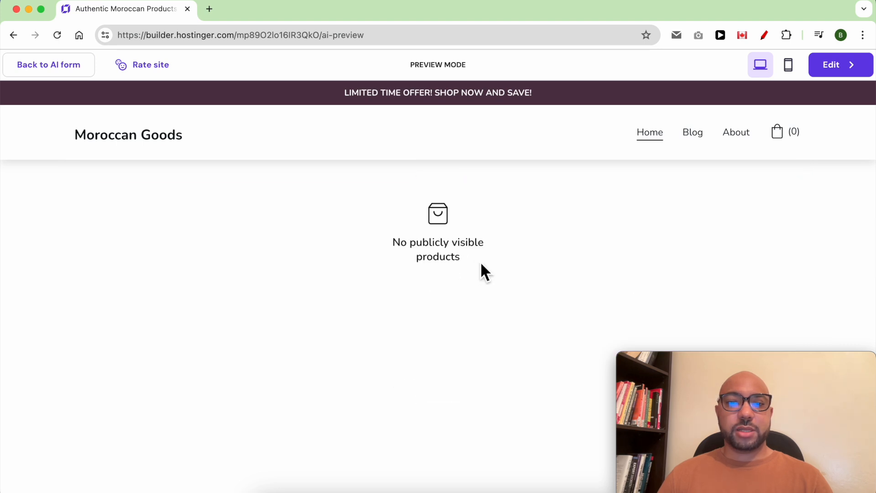
Examine the rest of the homepage preview, including the store introduction, an enlarged Authentic Treasures gallery photo and the footer
{"action": "scroll", "coordinate": [433, 285], "scroll_direction": "down", "scroll_amount": 12}
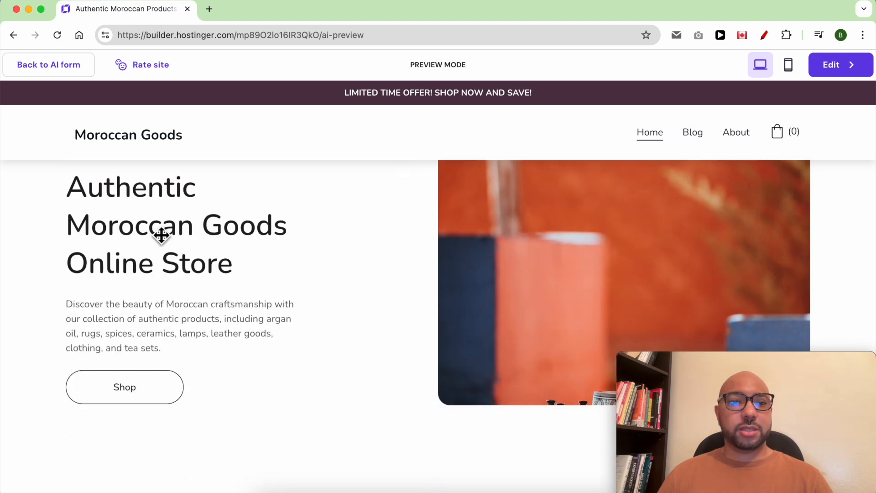
{"action": "scroll", "coordinate": [299, 288], "scroll_direction": "down", "scroll_amount": 14}
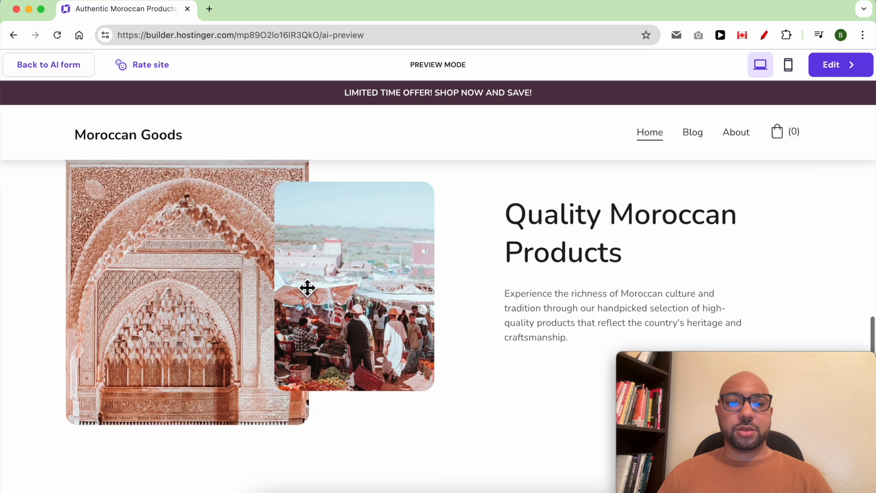
{"action": "scroll", "coordinate": [456, 290], "scroll_direction": "down", "scroll_amount": 14}
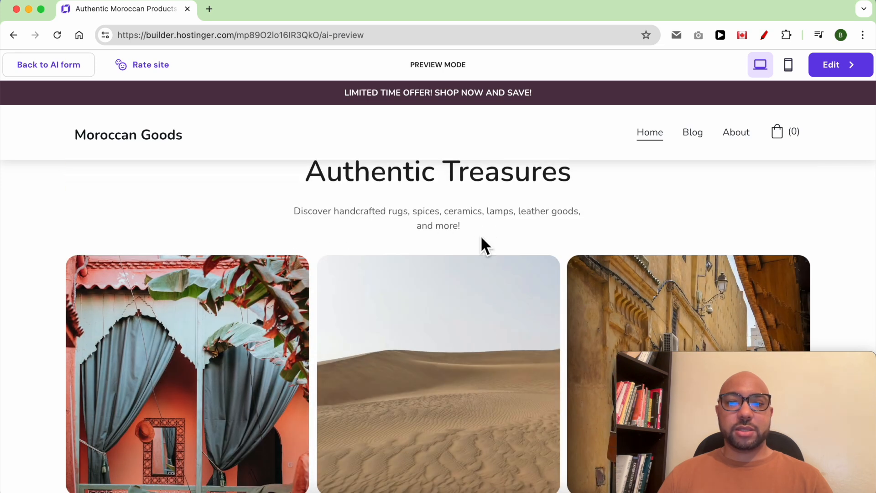
{"action": "scroll", "coordinate": [481, 242], "scroll_direction": "down", "scroll_amount": 10}
{"action": "scroll", "coordinate": [428, 258], "scroll_direction": "down", "scroll_amount": 5}
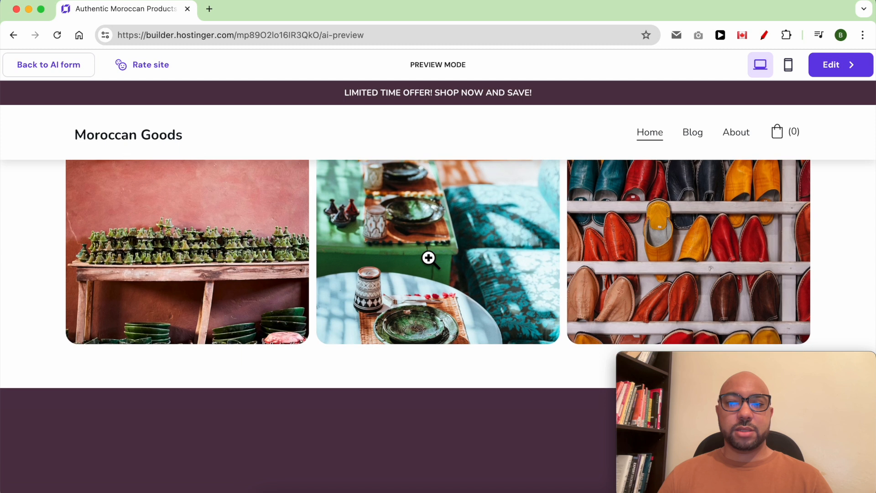
{"action": "left_click", "coordinate": [689, 238]}
{"action": "left_click", "coordinate": [443, 204]}
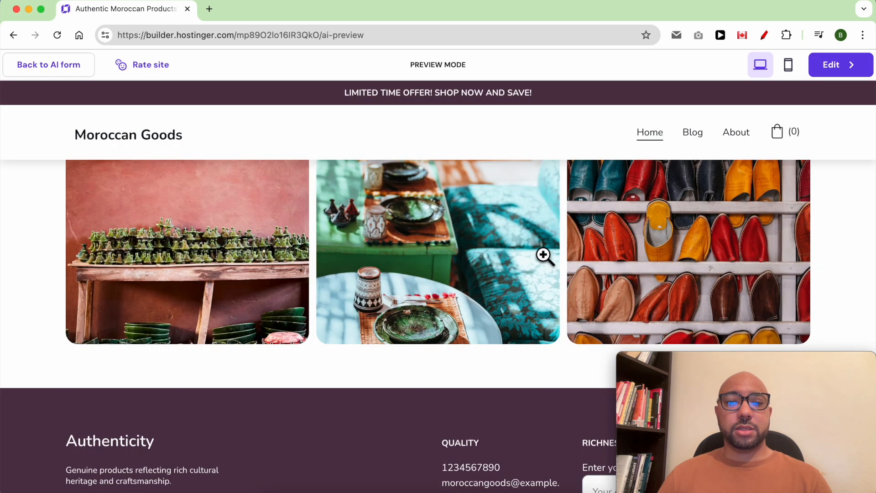
{"action": "scroll", "coordinate": [318, 294], "scroll_direction": "down", "scroll_amount": 4}
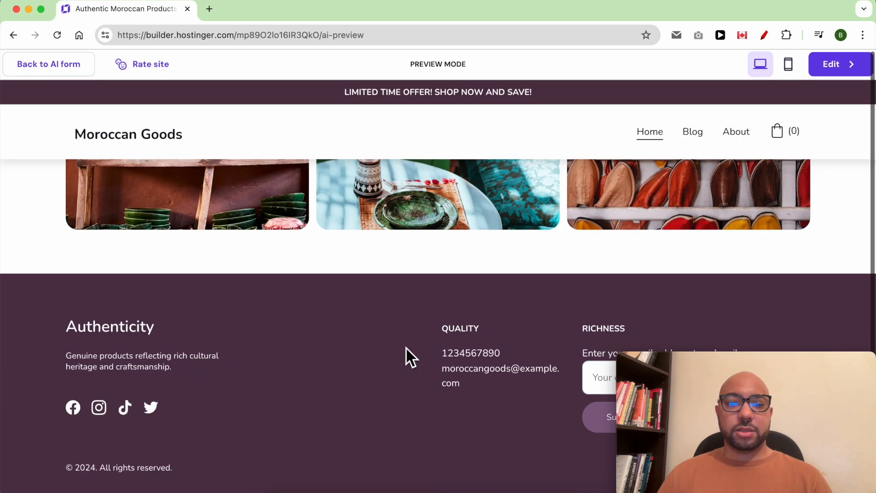
{"action": "mouse_move", "coordinate": [661, 366]}
{"action": "left_click_drag", "start_coordinate": [661, 366], "coordinate": [812, 363]}
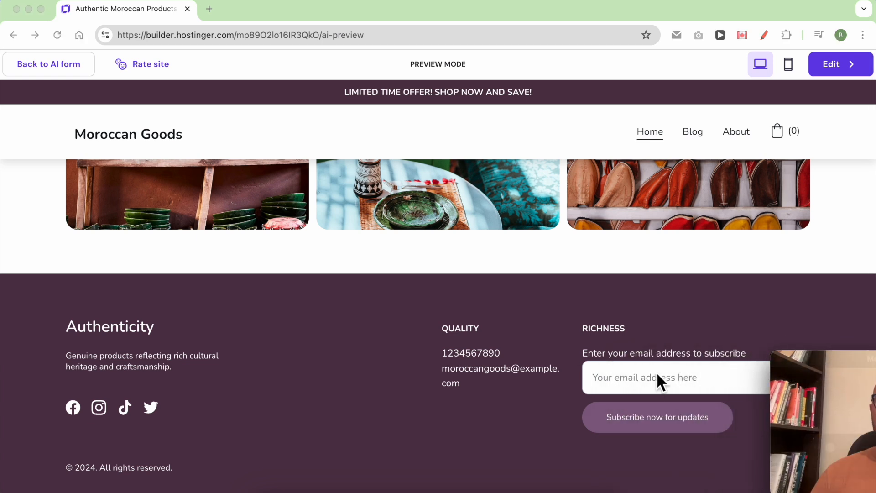
Leave the homepage preview and proceed to editing the generated website
{"action": "scroll", "coordinate": [302, 375], "scroll_direction": "up", "scroll_amount": 15}
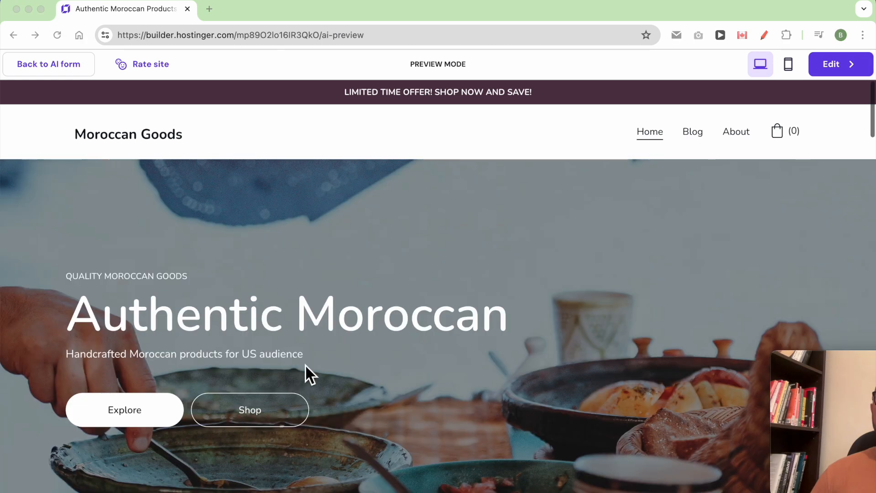
{"action": "left_click", "coordinate": [827, 72]}
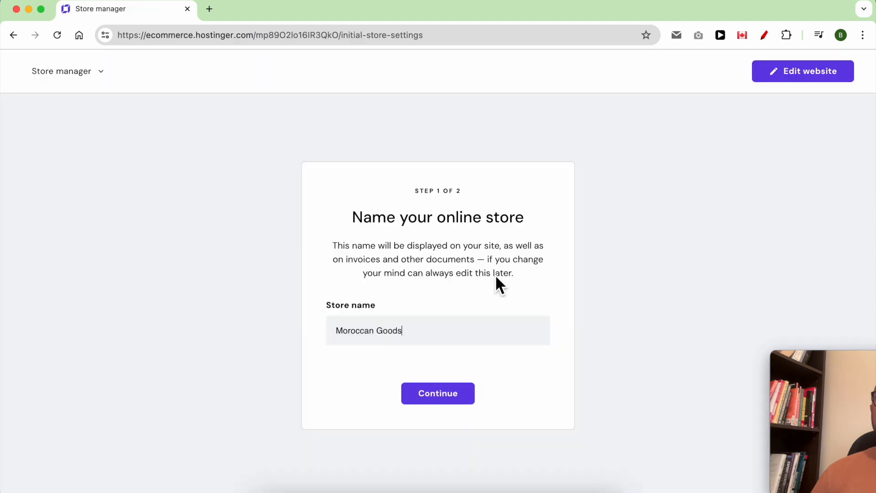
Keep Moroccan Goods as the store name, set the store country to Morocco with USD ($) as currency, and complete the account setup
{"action": "triple_click", "coordinate": [416, 221]}
{"action": "left_click", "coordinate": [447, 396]}
{"action": "left_click", "coordinate": [388, 271]}
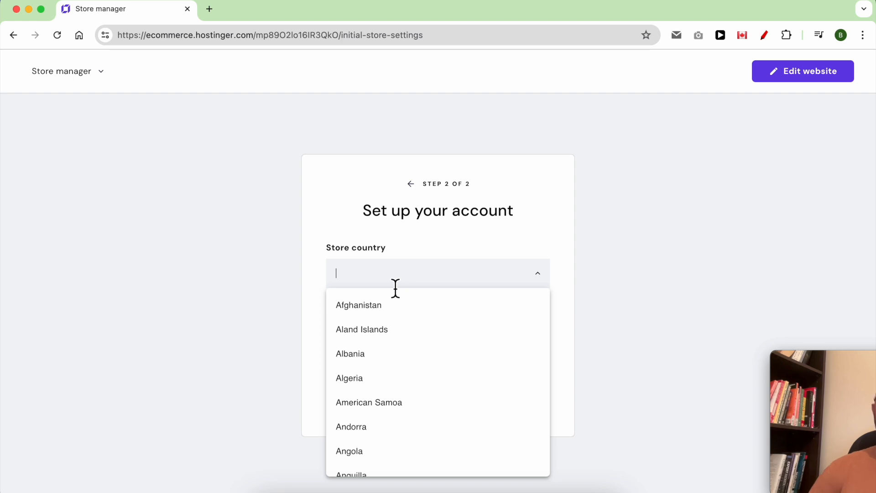
{"action": "type", "text": "Morocco"}
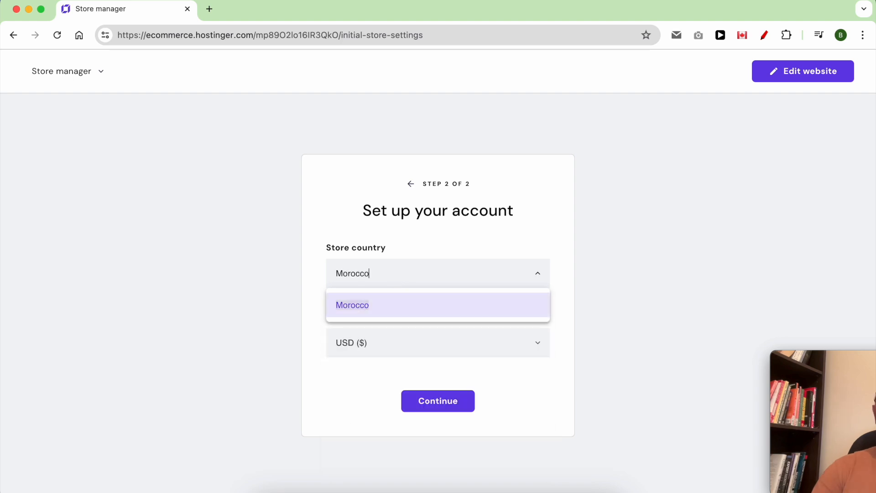
{"action": "left_click", "coordinate": [376, 319]}
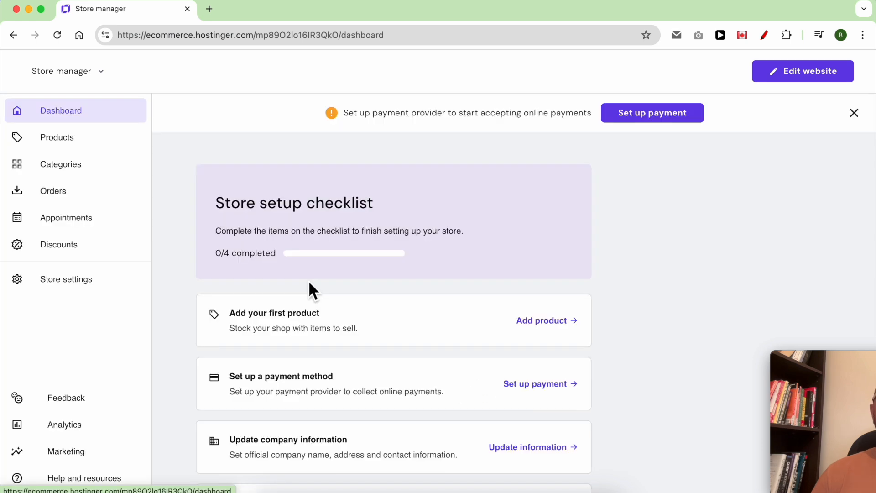
{"action": "left_click", "coordinate": [312, 287]}
Look over the store's product list, return to the website editor and publish the site live
{"action": "left_click", "coordinate": [104, 141]}
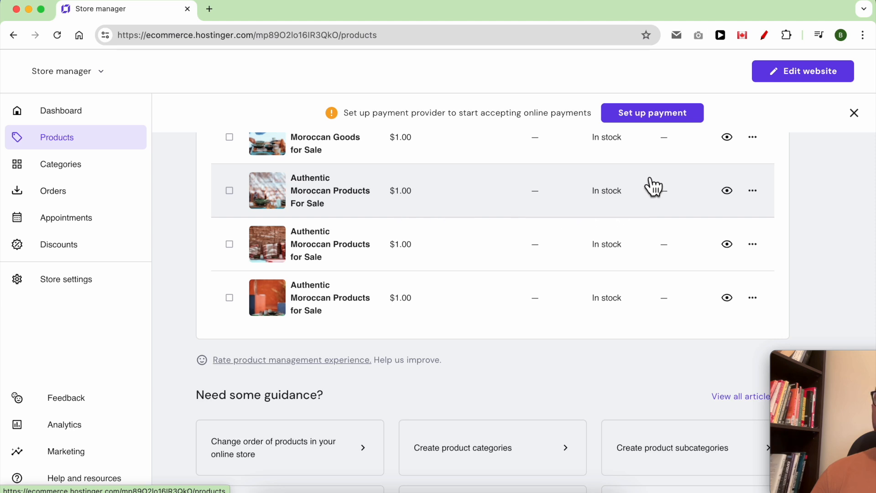
{"action": "left_click_drag", "start_coordinate": [816, 372], "coordinate": [863, 356]}
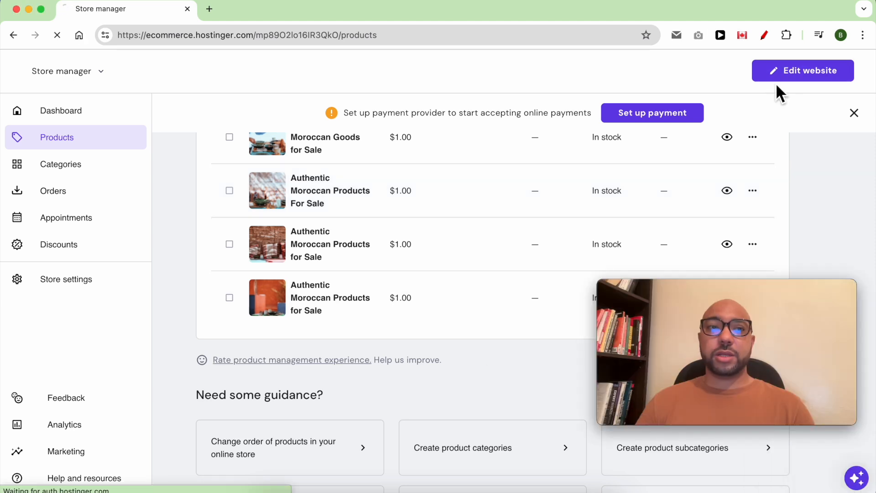
{"action": "left_click", "coordinate": [776, 80]}
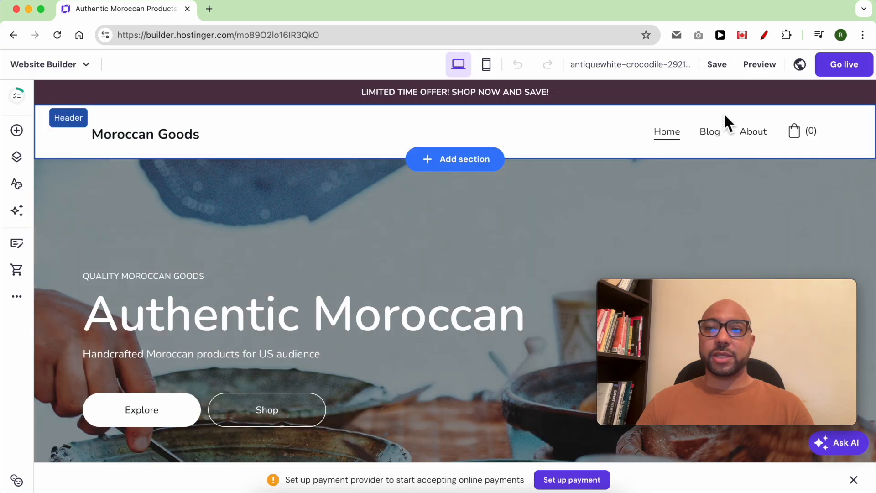
{"action": "left_click", "coordinate": [839, 67]}
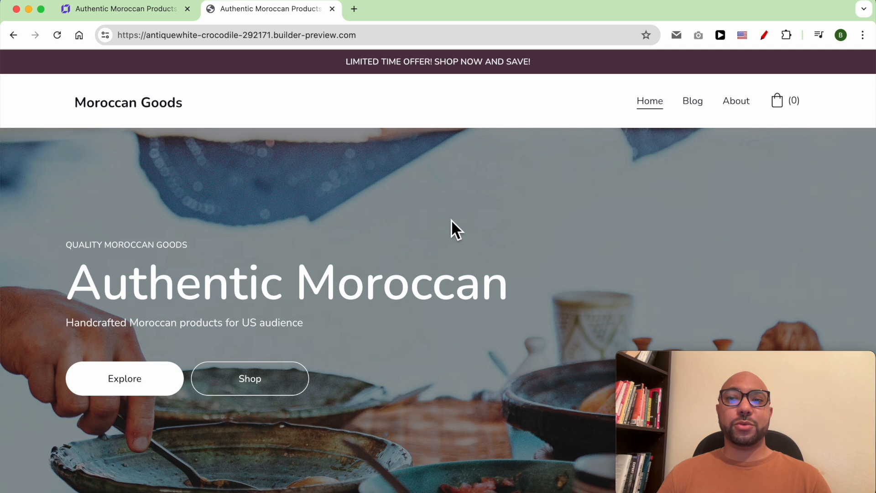
Examine the published site's Blog page, open a post to read it, and return to check the rest of the page
{"action": "left_click", "coordinate": [689, 104]}
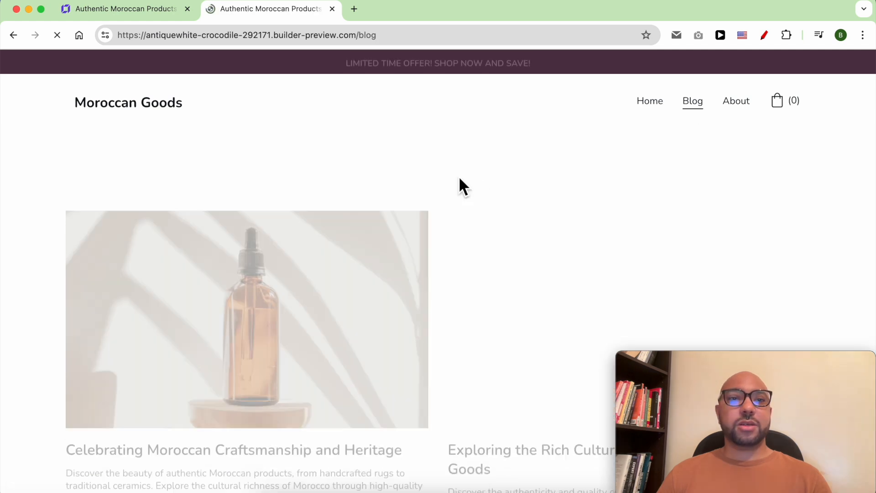
{"action": "scroll", "coordinate": [297, 229], "scroll_direction": "down", "scroll_amount": 3}
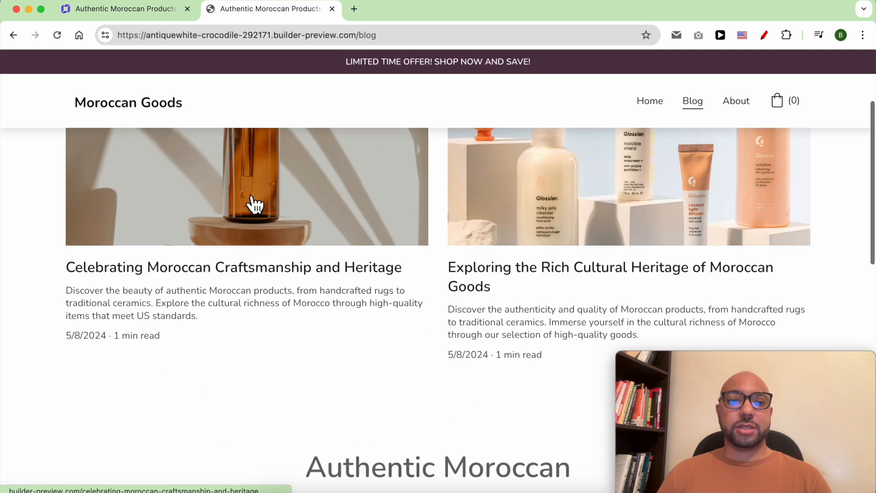
{"action": "left_click", "coordinate": [255, 204]}
{"action": "scroll", "coordinate": [405, 227], "scroll_direction": "down", "scroll_amount": 8}
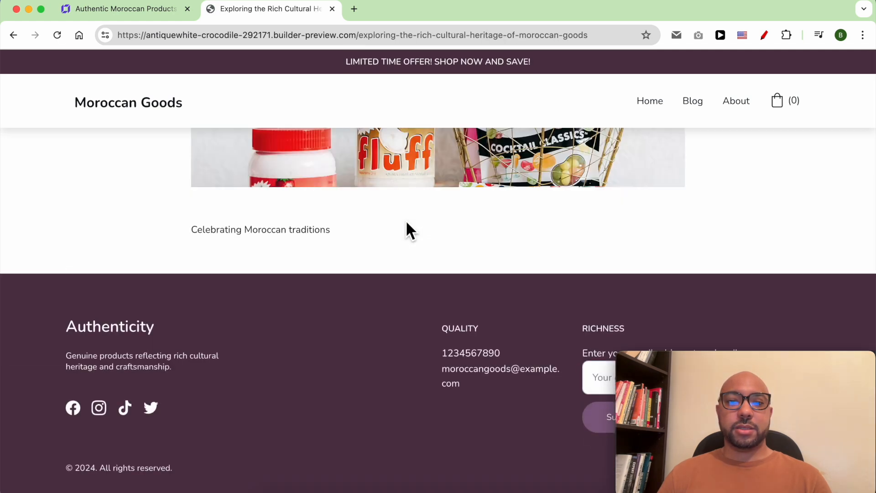
{"action": "scroll", "coordinate": [406, 229], "scroll_direction": "up", "scroll_amount": 10}
{"action": "left_click", "coordinate": [14, 35]}
{"action": "scroll", "coordinate": [602, 164], "scroll_direction": "down", "scroll_amount": 10}
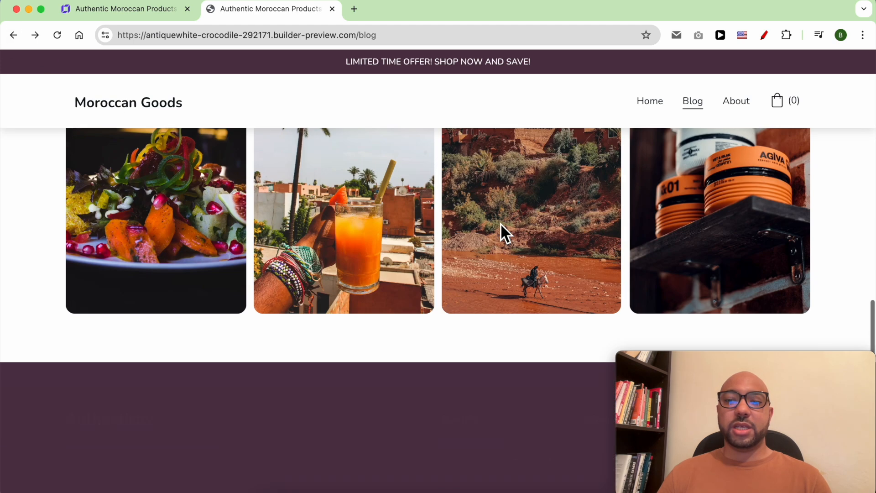
{"action": "scroll", "coordinate": [502, 225], "scroll_direction": "down", "scroll_amount": 2}
{"action": "scroll", "coordinate": [502, 228], "scroll_direction": "up", "scroll_amount": 10}
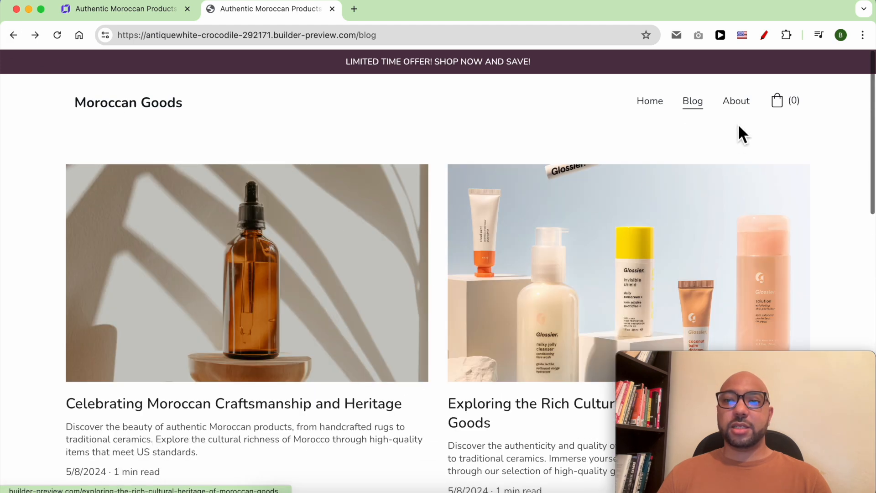
Examine the published site's About page, including its introduction and the Contact Us form
{"action": "left_click", "coordinate": [740, 102]}
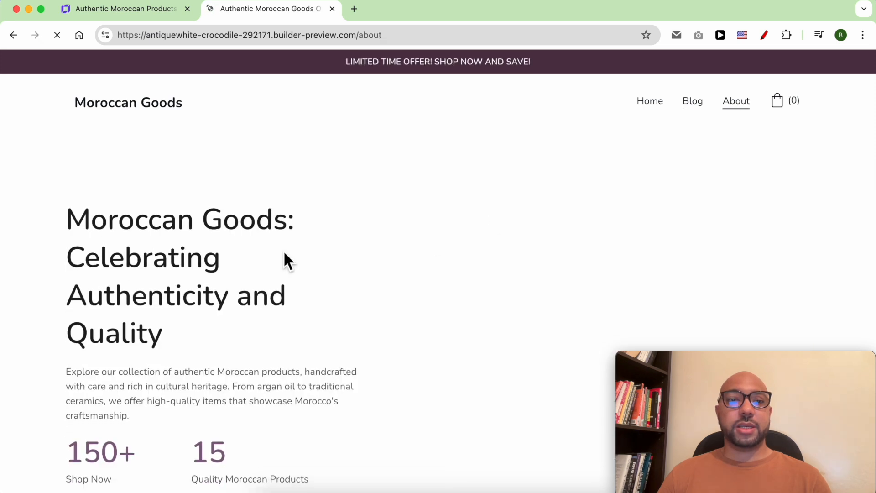
{"action": "scroll", "coordinate": [241, 260], "scroll_direction": "down", "scroll_amount": 3}
{"action": "scroll", "coordinate": [262, 228], "scroll_direction": "down", "scroll_amount": 6}
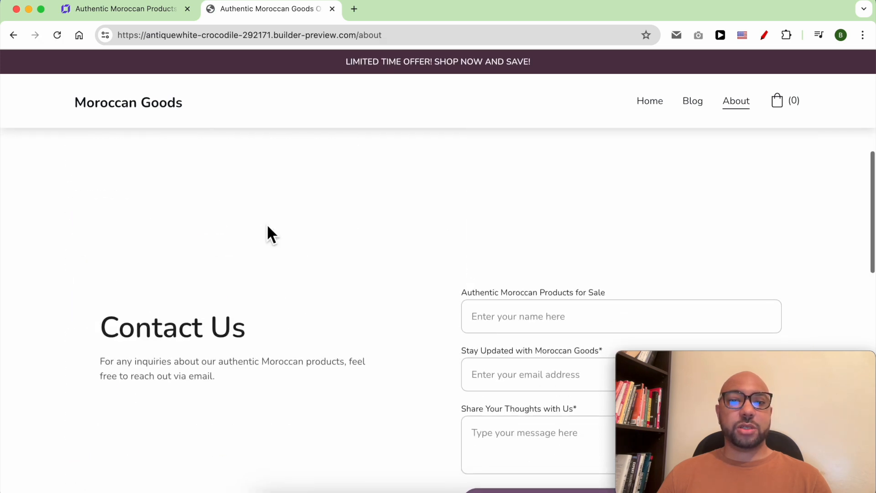
{"action": "scroll", "coordinate": [267, 230], "scroll_direction": "up", "scroll_amount": 5}
{"action": "scroll", "coordinate": [266, 229], "scroll_direction": "down", "scroll_amount": 1}
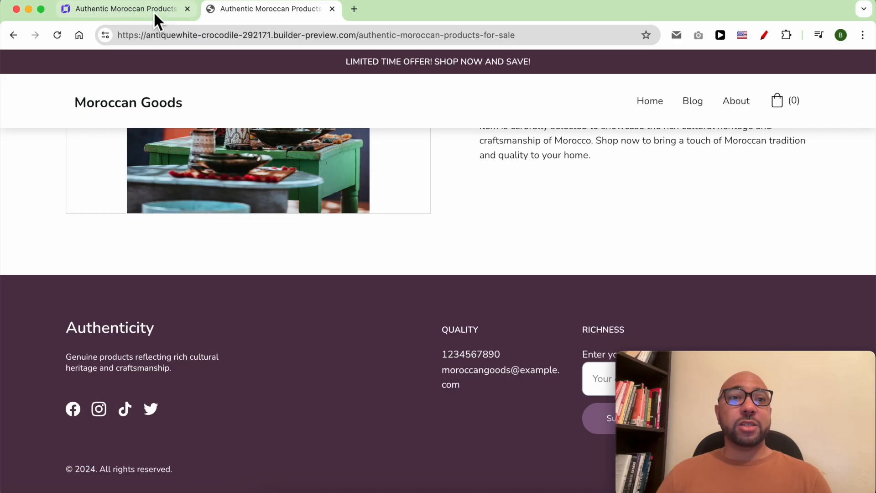
Return to the website editor and add an image element to the hero section, overlapping the end of the heading
{"action": "left_click", "coordinate": [154, 12]}
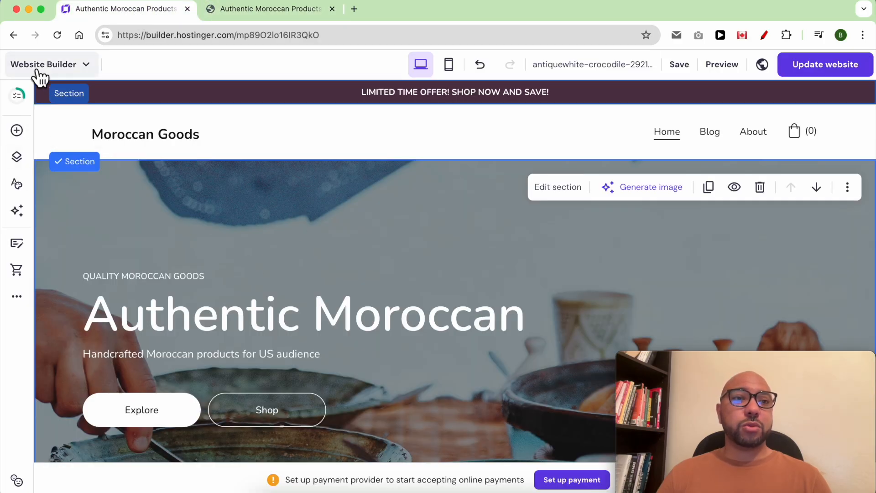
{"action": "left_click", "coordinate": [16, 130]}
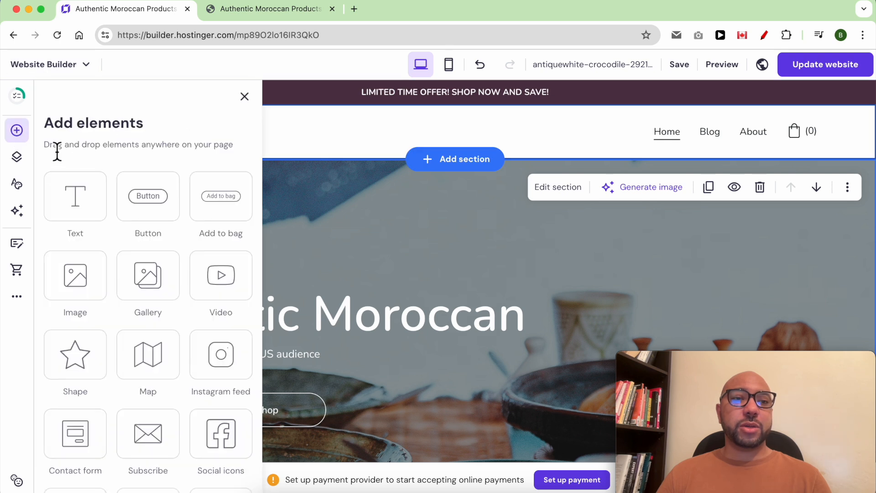
{"action": "left_click_drag", "start_coordinate": [74, 278], "coordinate": [387, 259]}
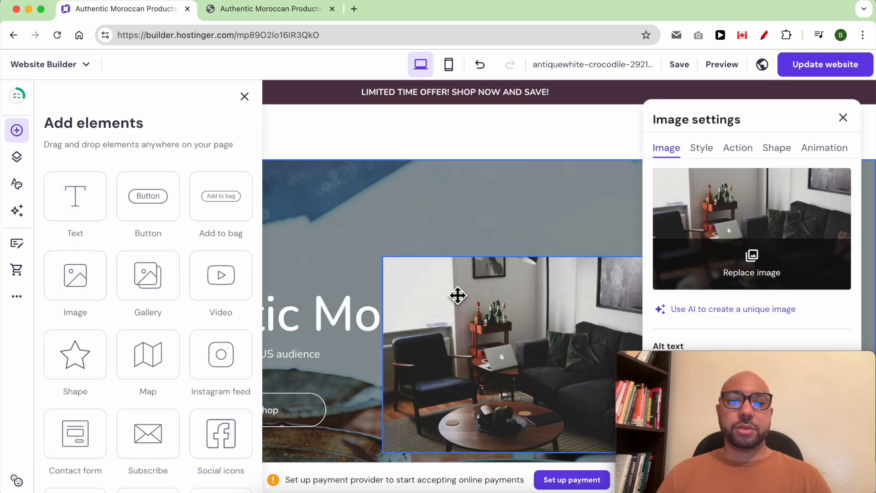
Hide the About and Blog pages from the site's main navigation
{"action": "left_click", "coordinate": [17, 157]}
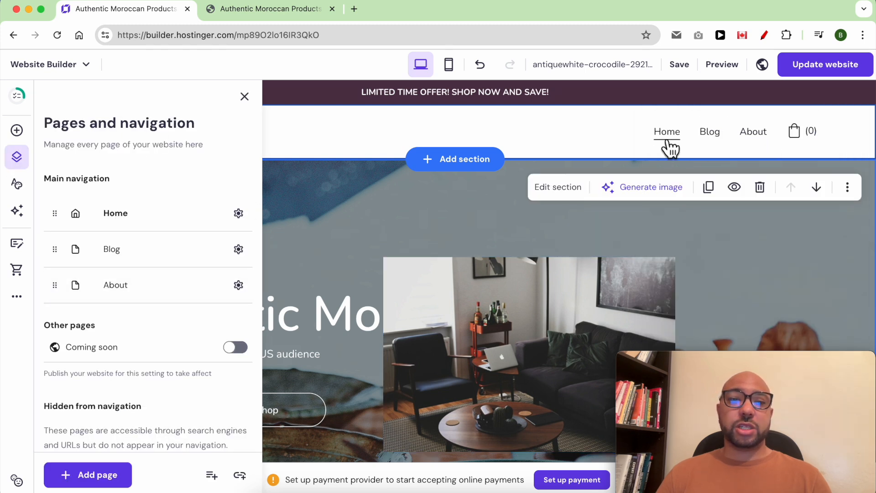
{"action": "scroll", "coordinate": [191, 324], "scroll_direction": "down", "scroll_amount": 2}
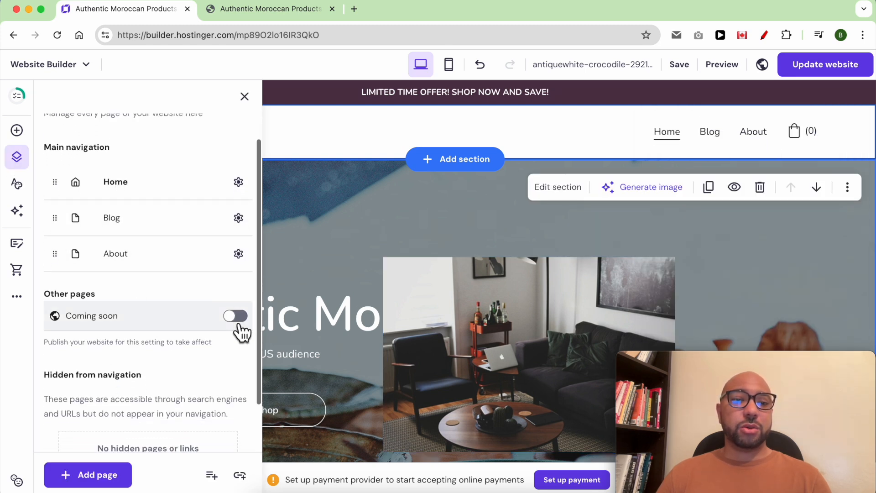
{"action": "scroll", "coordinate": [139, 396], "scroll_direction": "down", "scroll_amount": 2}
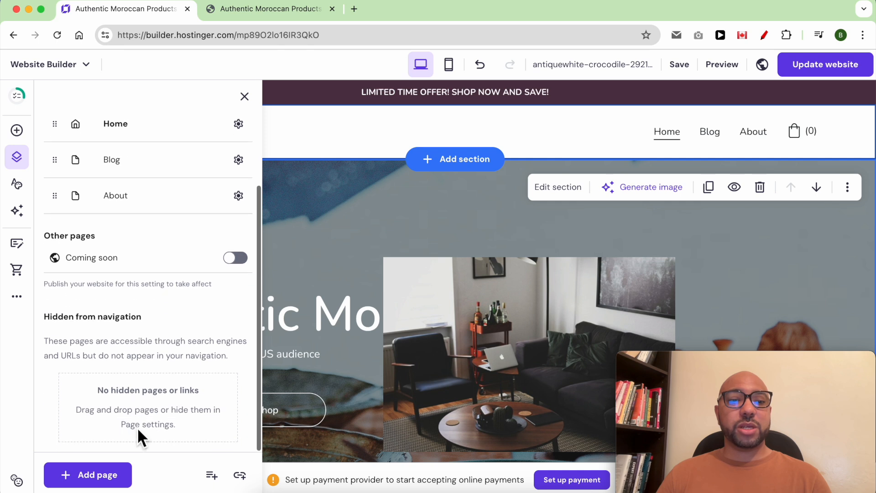
{"action": "left_click_drag", "start_coordinate": [54, 196], "coordinate": [78, 372]}
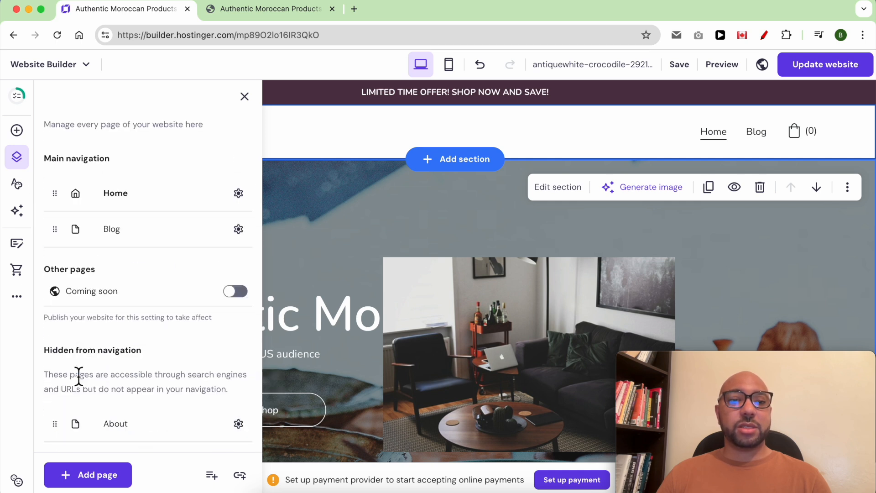
Survey the editor's website styles, AI tools, options for the first blog post and options for the first product page
{"action": "left_click", "coordinate": [17, 184]}
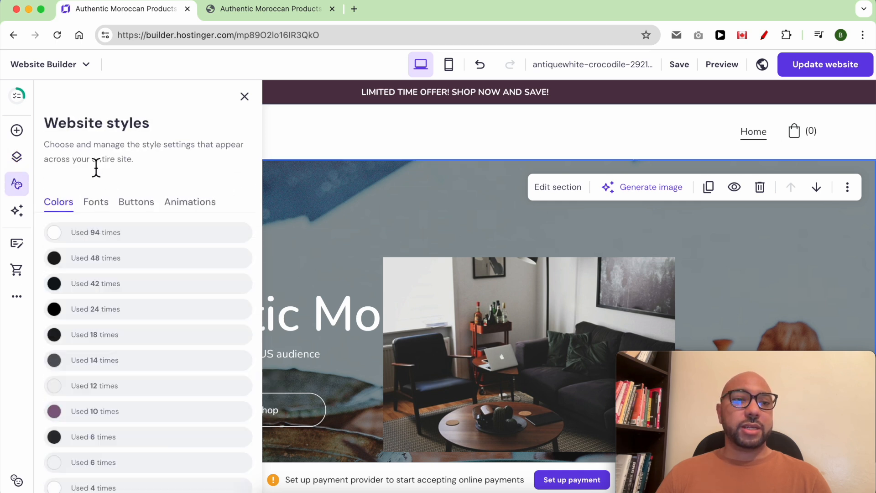
{"action": "left_click", "coordinate": [16, 212]}
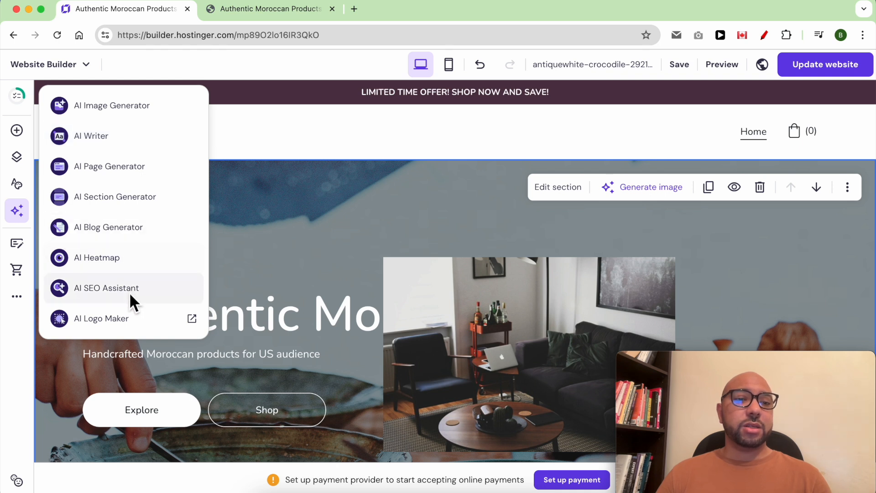
{"action": "left_click", "coordinate": [17, 243]}
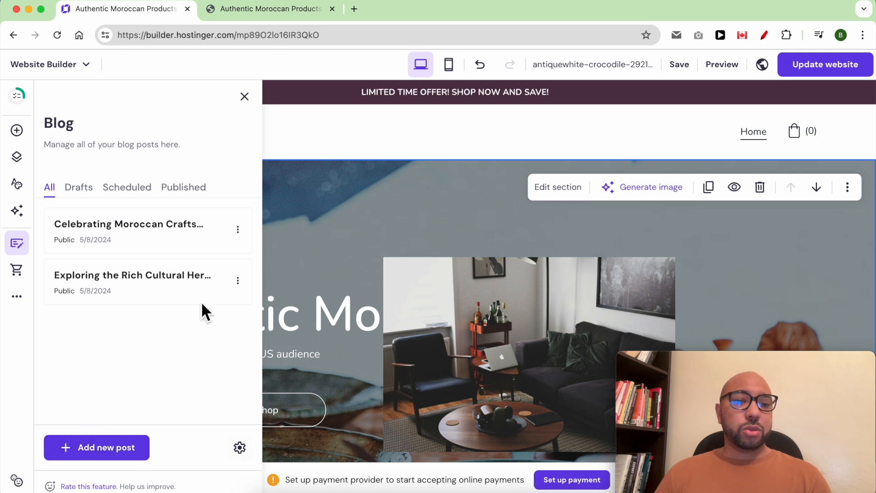
{"action": "left_click", "coordinate": [238, 229]}
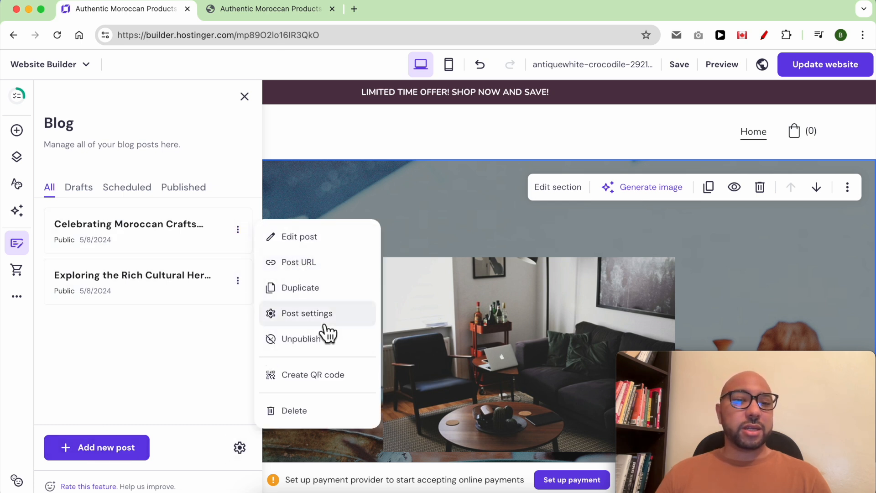
{"action": "left_click", "coordinate": [17, 284]}
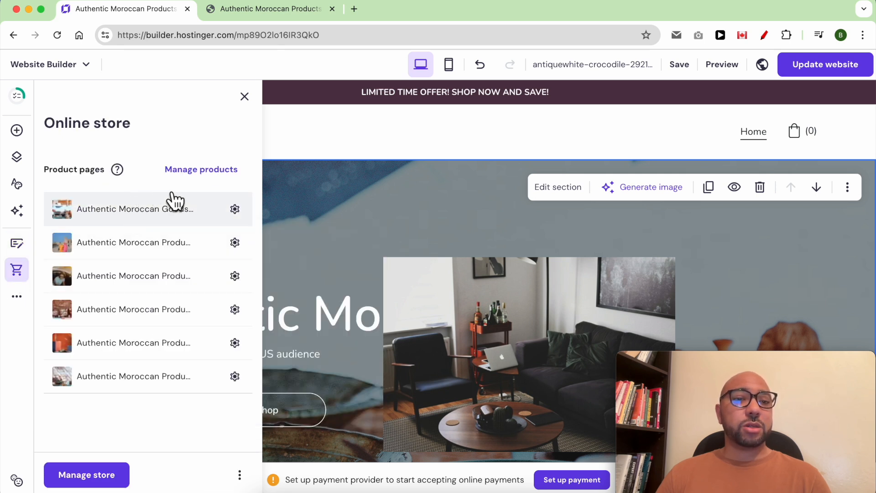
{"action": "left_click", "coordinate": [234, 209]}
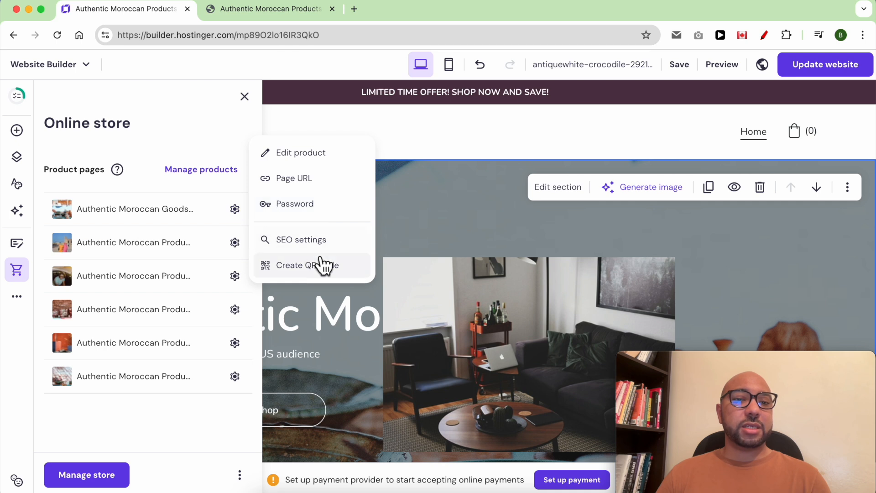
Review the additional website management options and examine the general settings
{"action": "left_click", "coordinate": [25, 300]}
{"action": "left_click", "coordinate": [18, 302]}
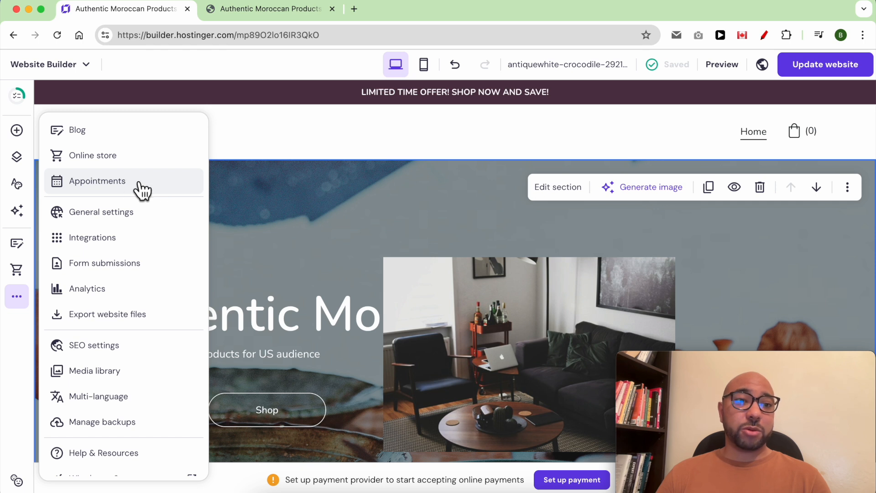
{"action": "left_click", "coordinate": [148, 222]}
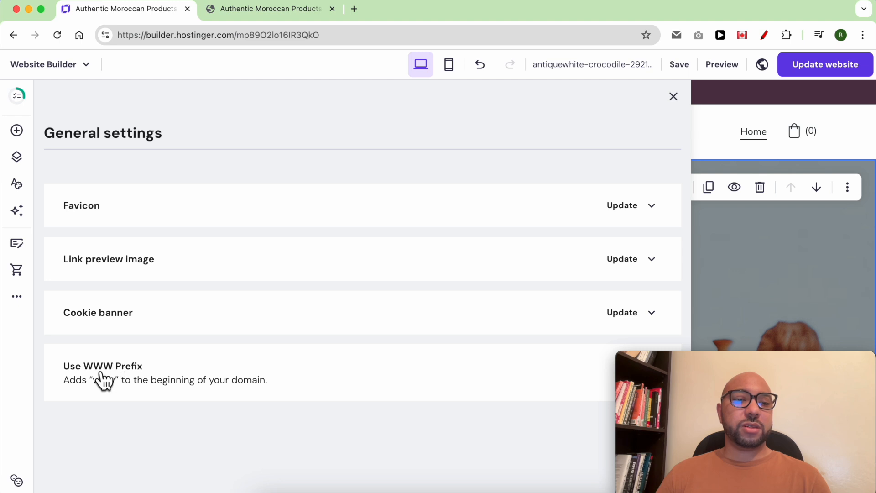
Examine the available integrations, including the custom code field and the Hotjar site ID connection
{"action": "left_click", "coordinate": [18, 302]}
{"action": "left_click", "coordinate": [131, 245]}
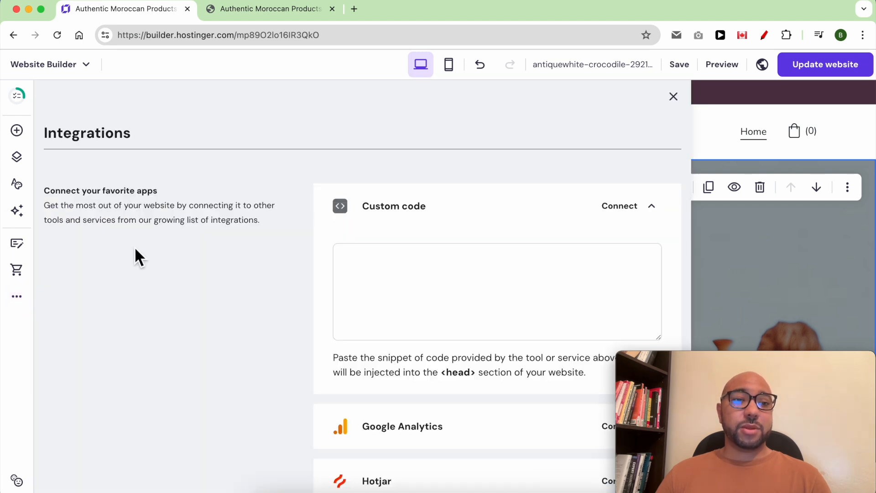
{"action": "left_click", "coordinate": [427, 247]}
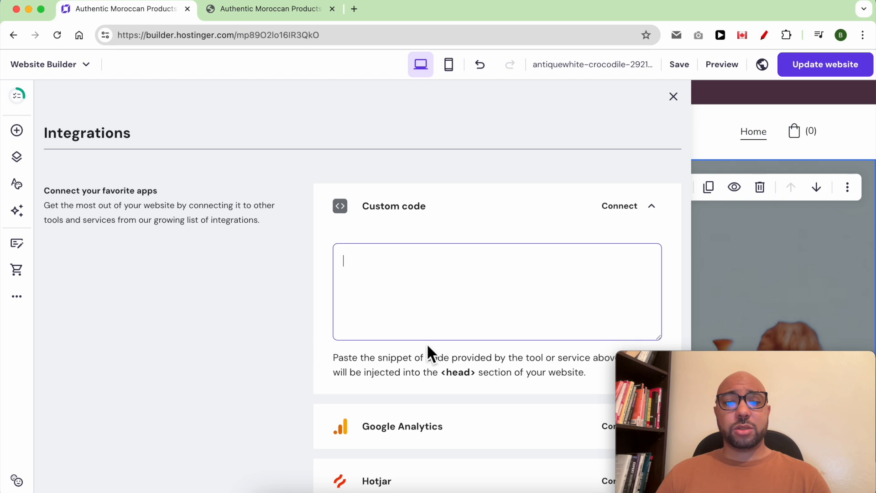
{"action": "scroll", "coordinate": [426, 343], "scroll_direction": "down", "scroll_amount": 5}
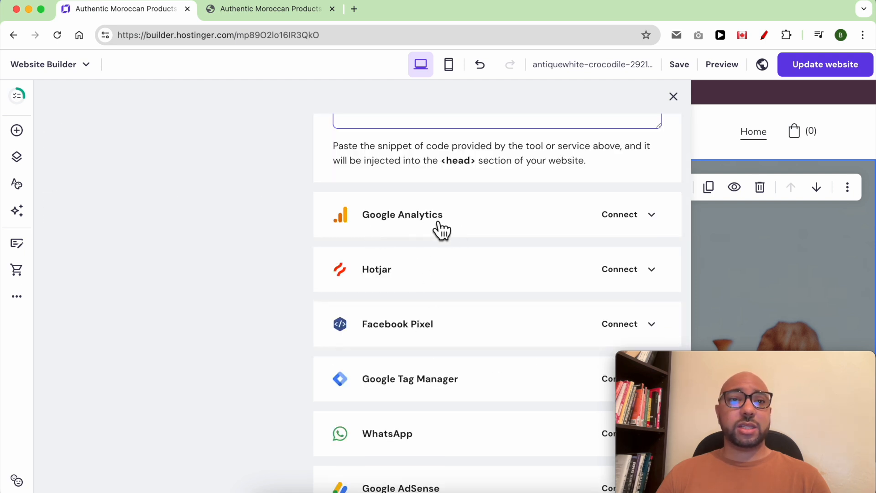
{"action": "left_click", "coordinate": [440, 285]}
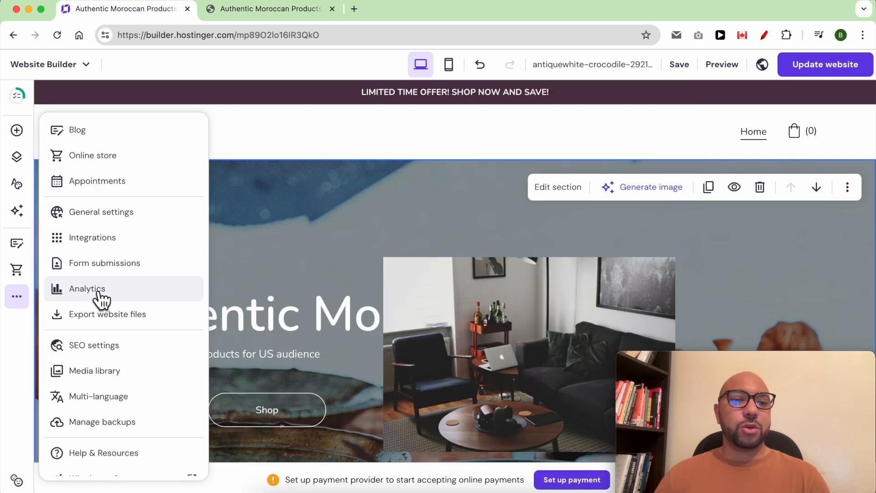
{"action": "scroll", "coordinate": [118, 294], "scroll_direction": "down", "scroll_amount": 1}
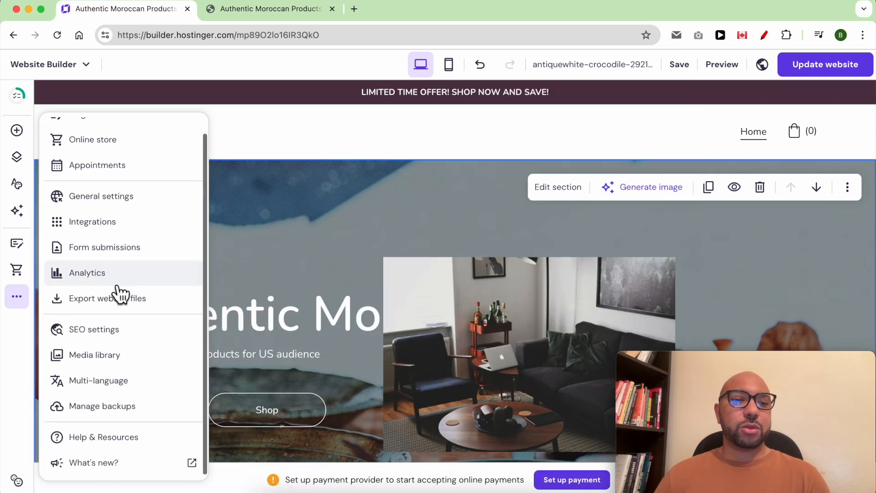